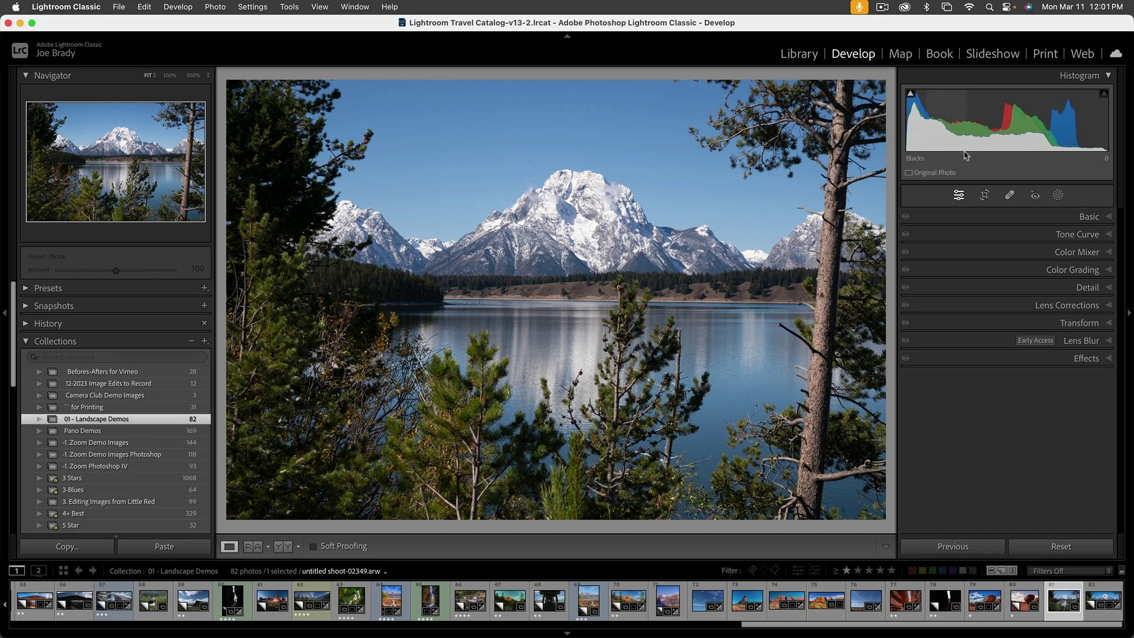
In the Basic panel, raise Shadows to +100 and lower Highlights to -93
click(1107, 218)
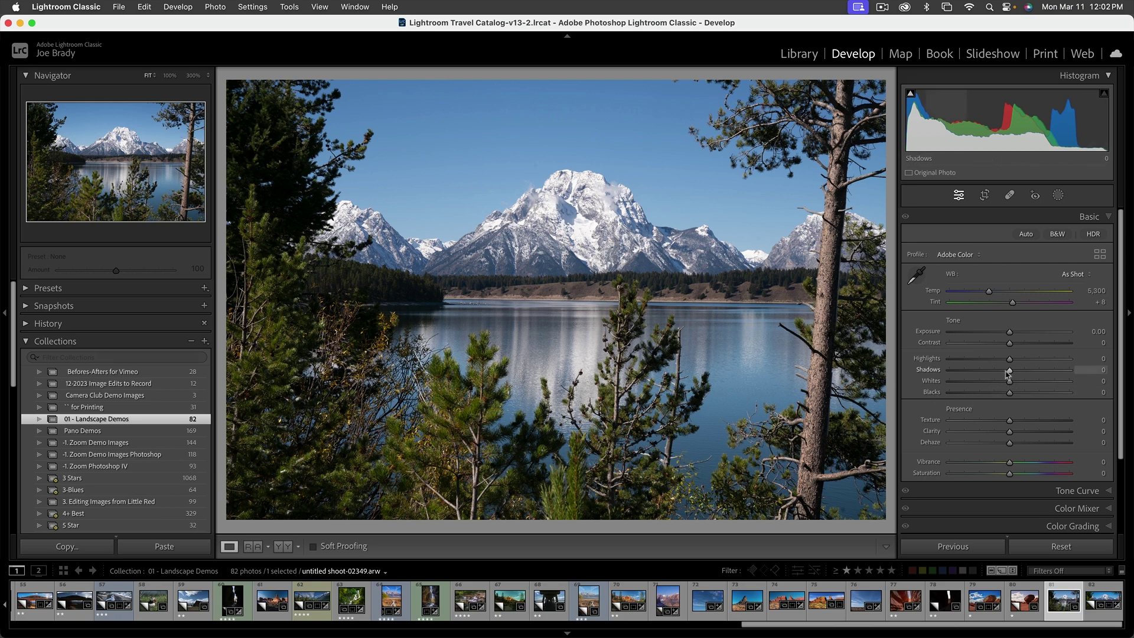
drag(1010, 372, 1089, 371)
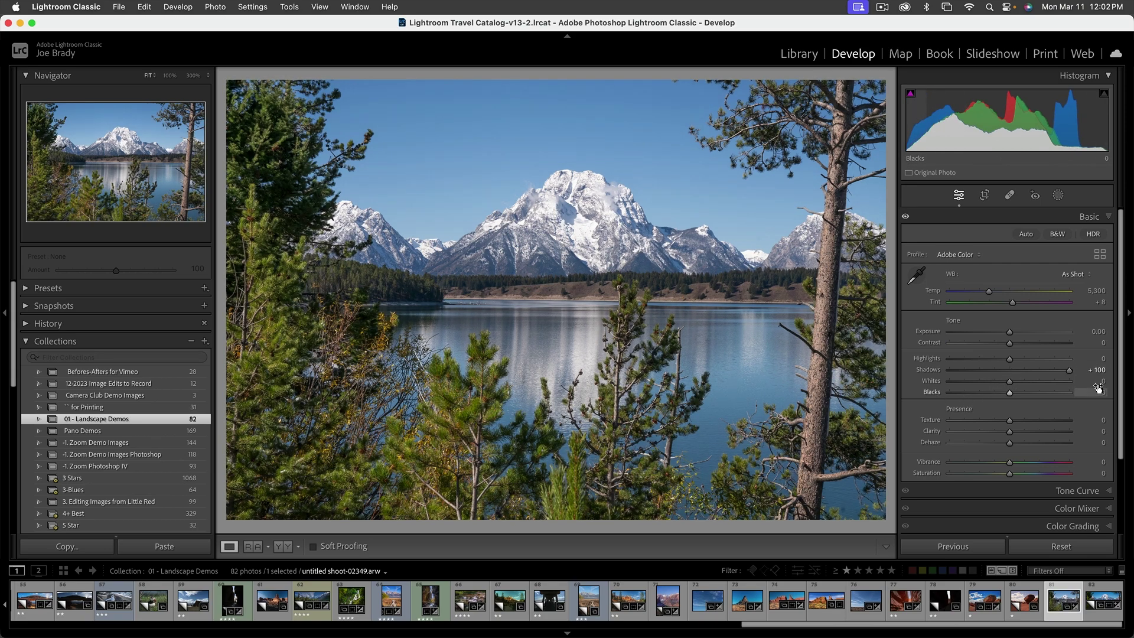
drag(1010, 359, 955, 359)
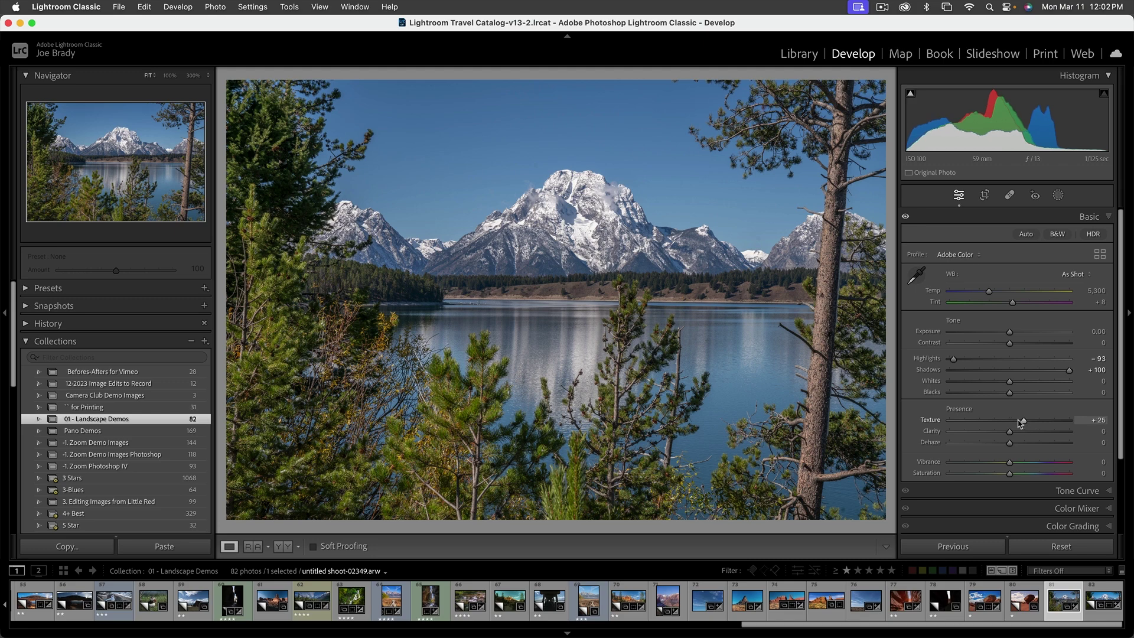
Keep Texture at +25 and set Clarity to +16 and Dehaze to +5
click(1011, 423)
click(1025, 423)
mouse_move(1021, 436)
mouse_down()
mouse_move(1066, 435)
mouse_move(1021, 434)
mouse_up()
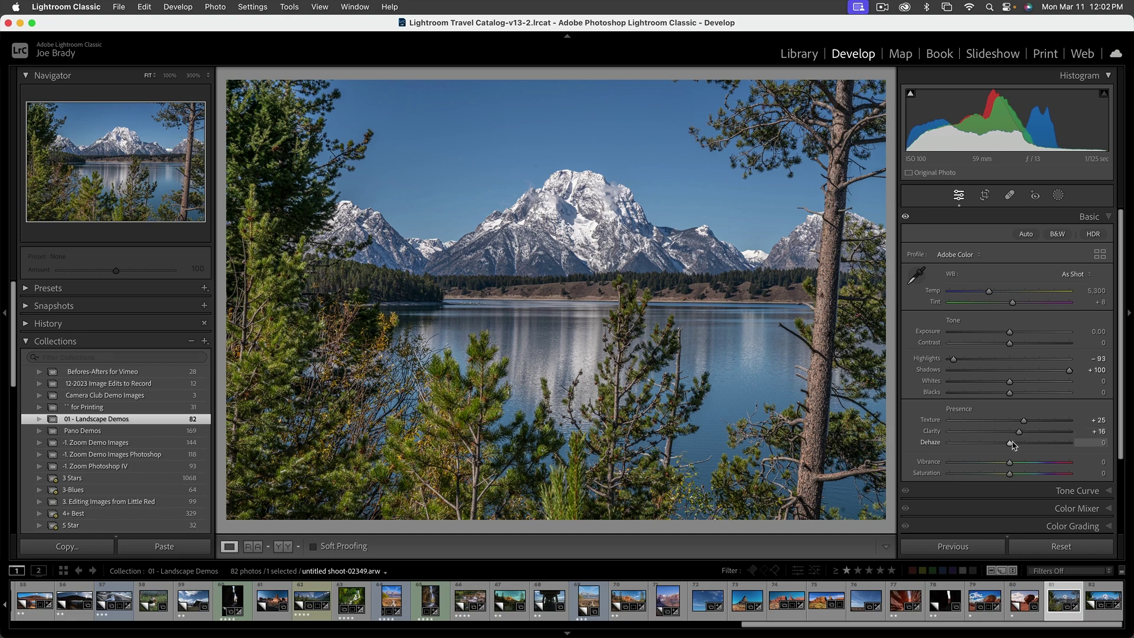
drag(1010, 443, 1013, 445)
scroll(1013, 445, down, 1)
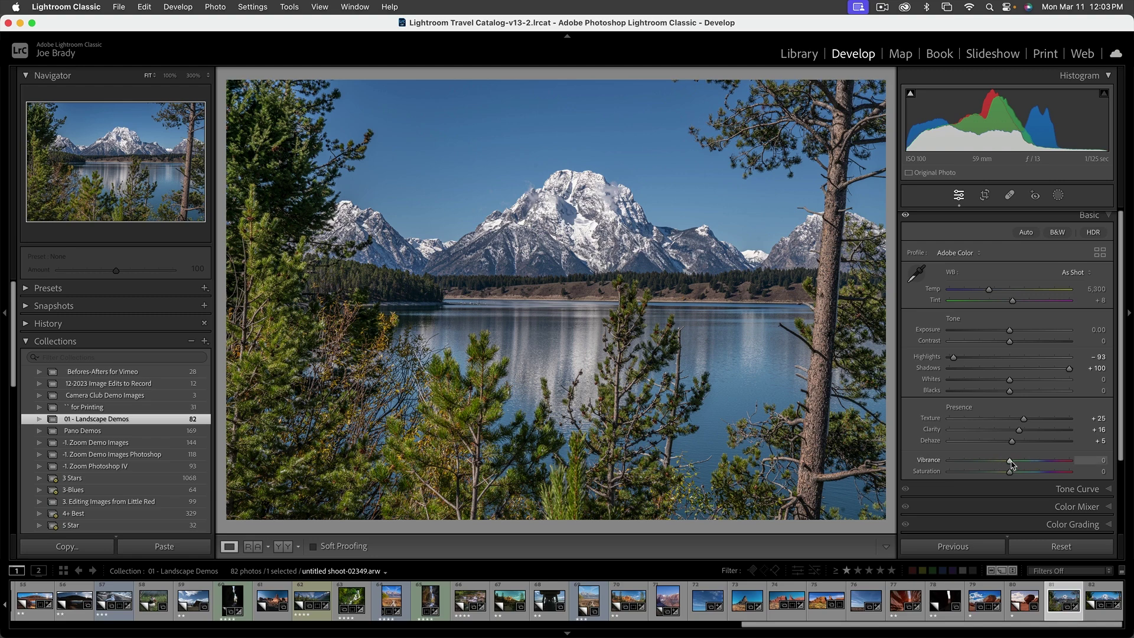
Set Vibrance to +23, Saturation to +10, Highlights to -100 and Exposure to +0.20
drag(1012, 465, 1024, 466)
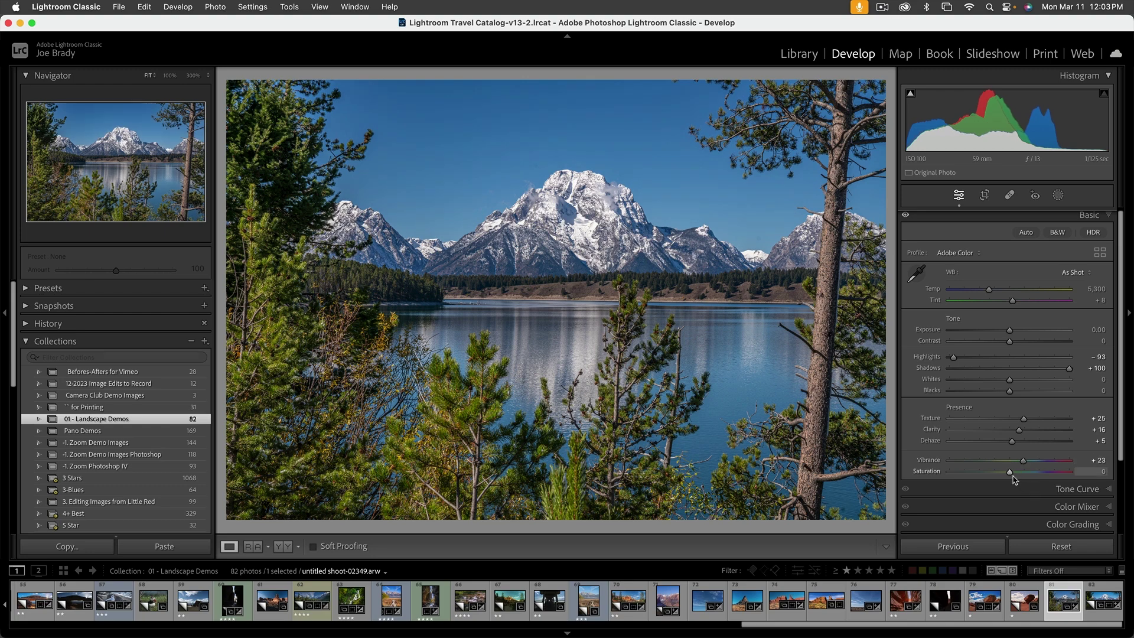
drag(1011, 473, 1016, 474)
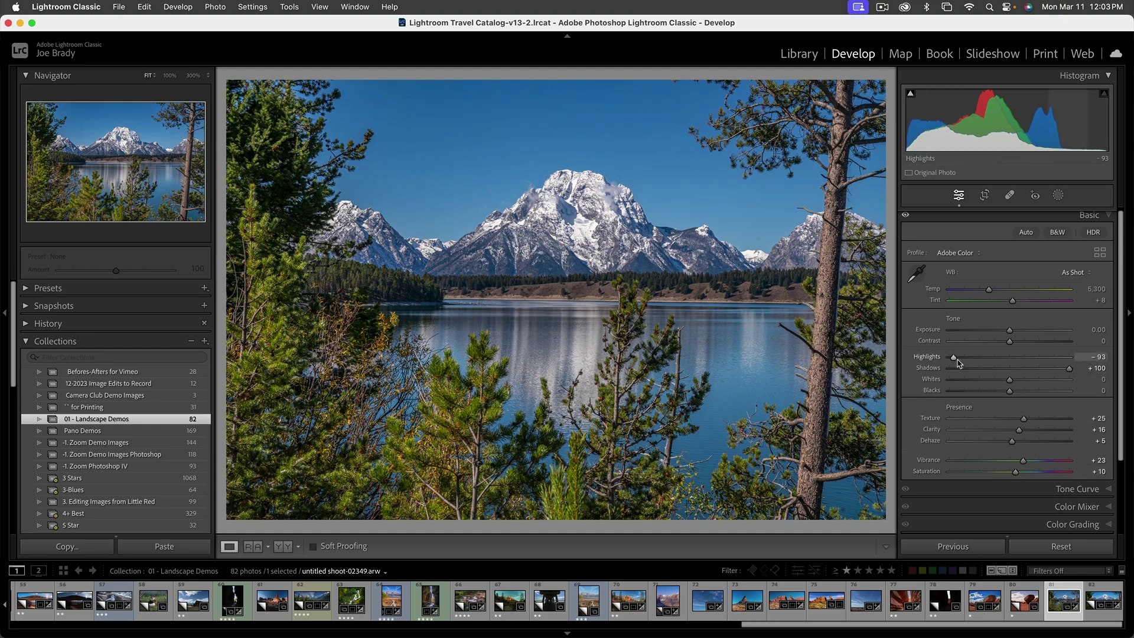
drag(955, 358, 948, 359)
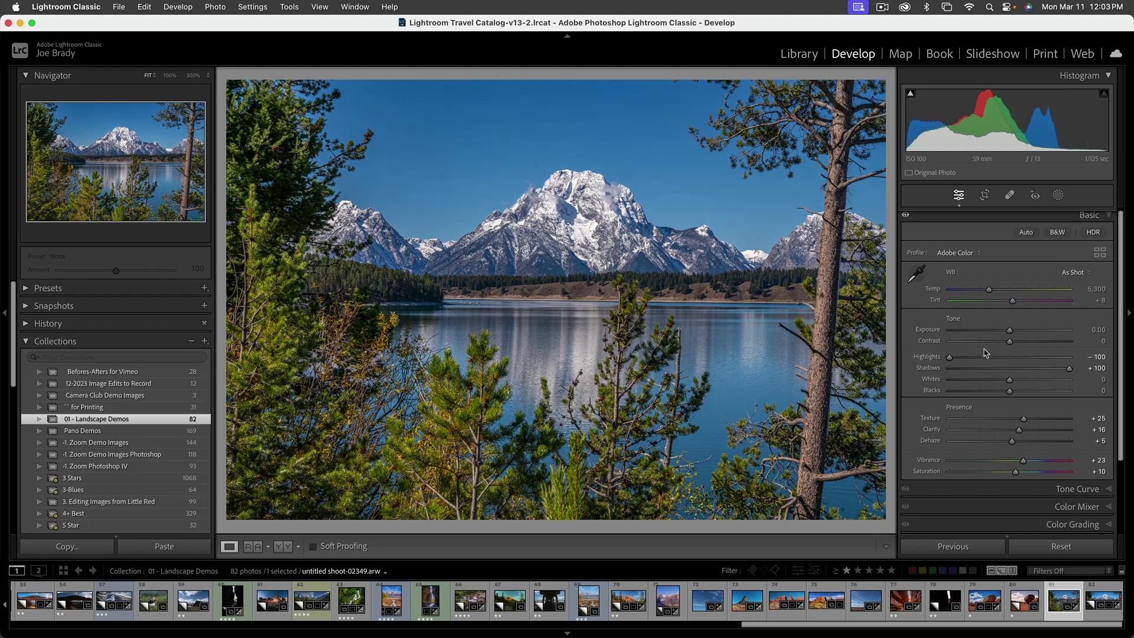
drag(1009, 331, 1012, 331)
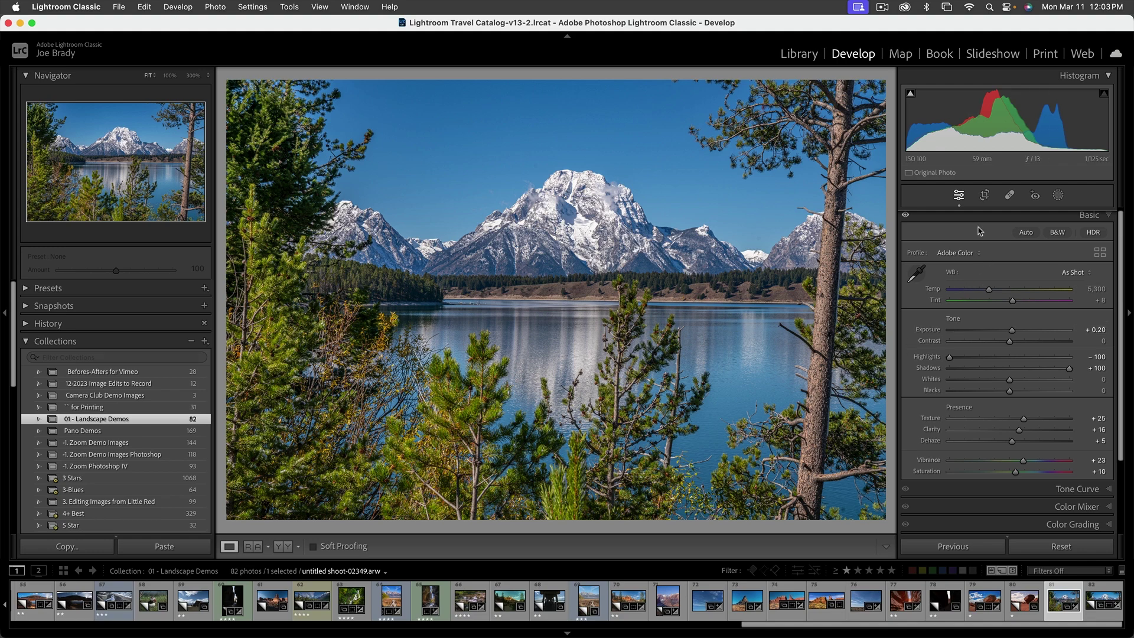
Level the photo along the lake shoreline with the Straighten tool, giving a -0.74° angle
click(985, 195)
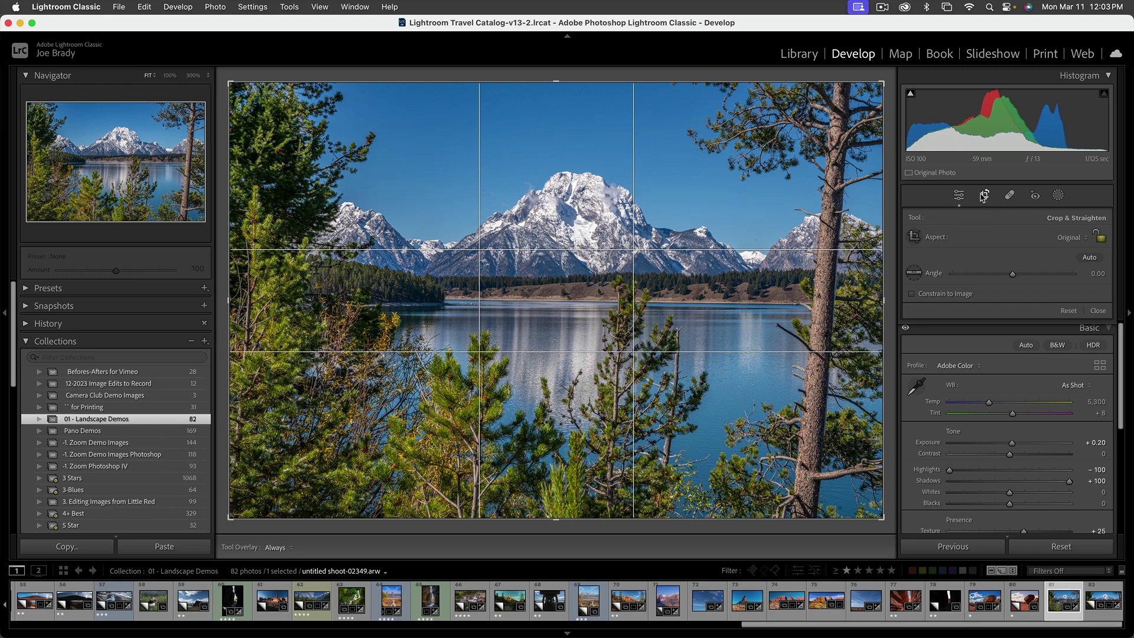
click(919, 274)
drag(791, 304, 457, 299)
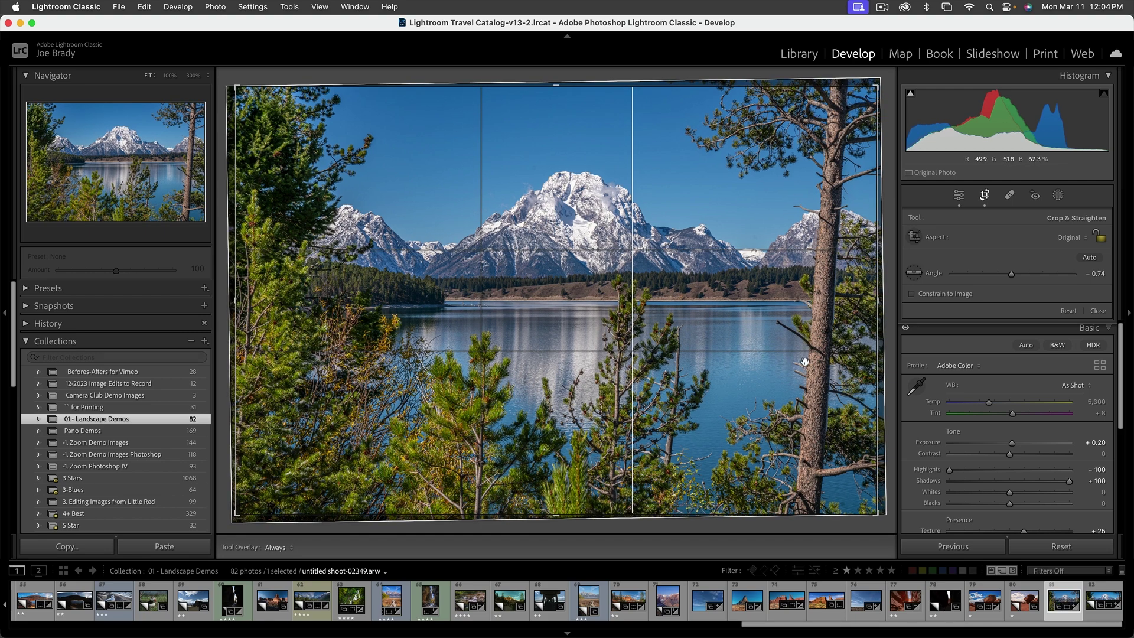
key(Return)
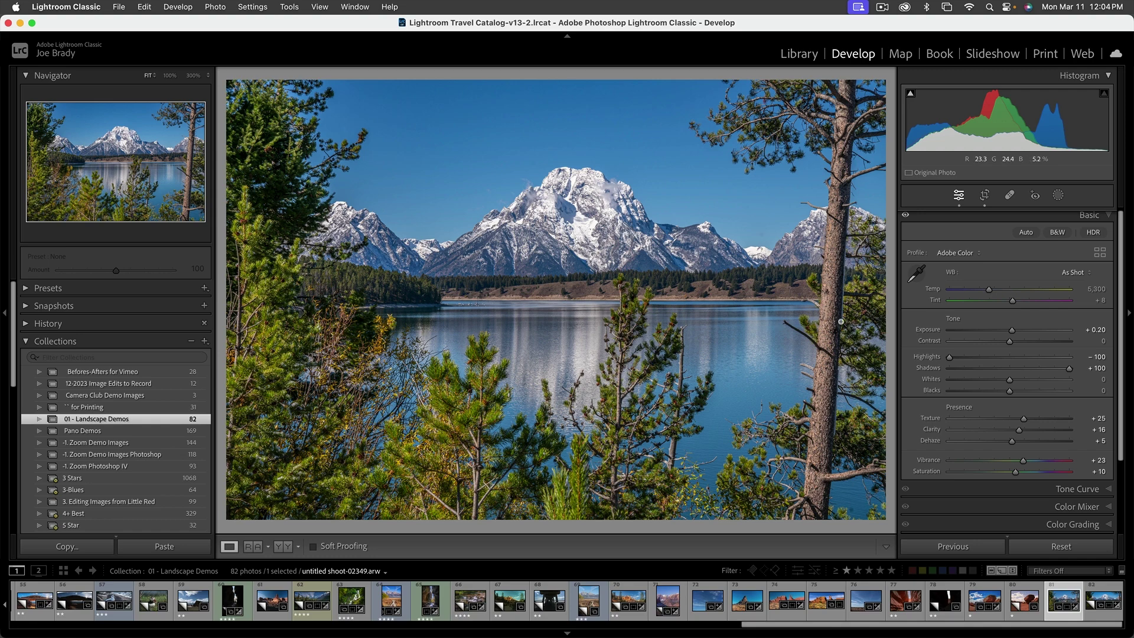
Crop to a wide panoramic frame, trimming sky and foreground and adjusting both sides
click(985, 196)
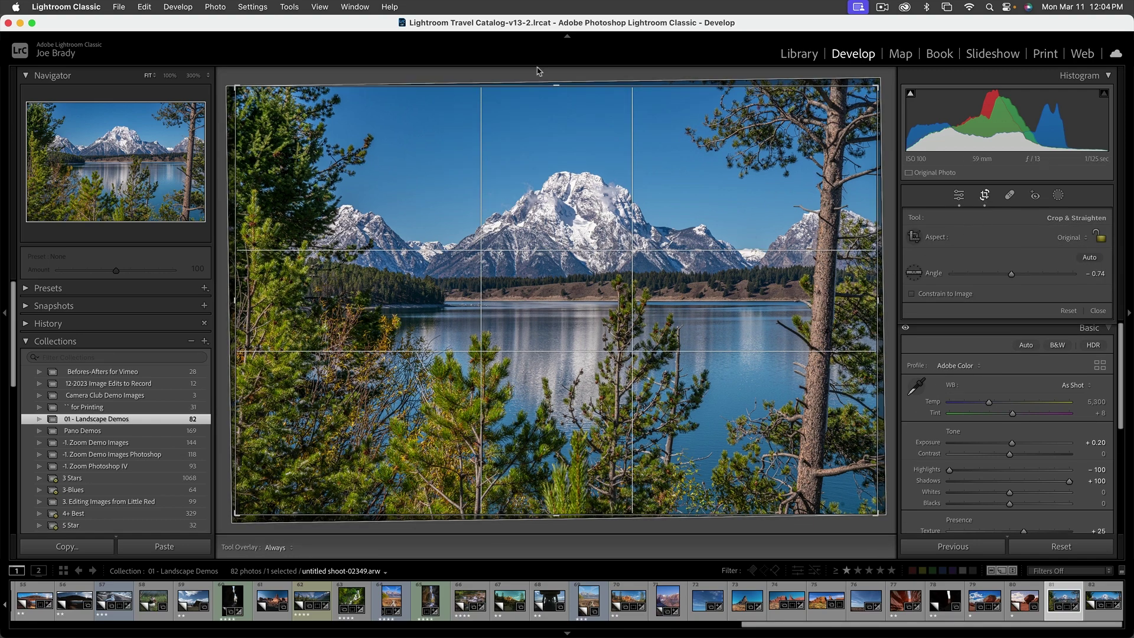
drag(559, 87, 561, 107)
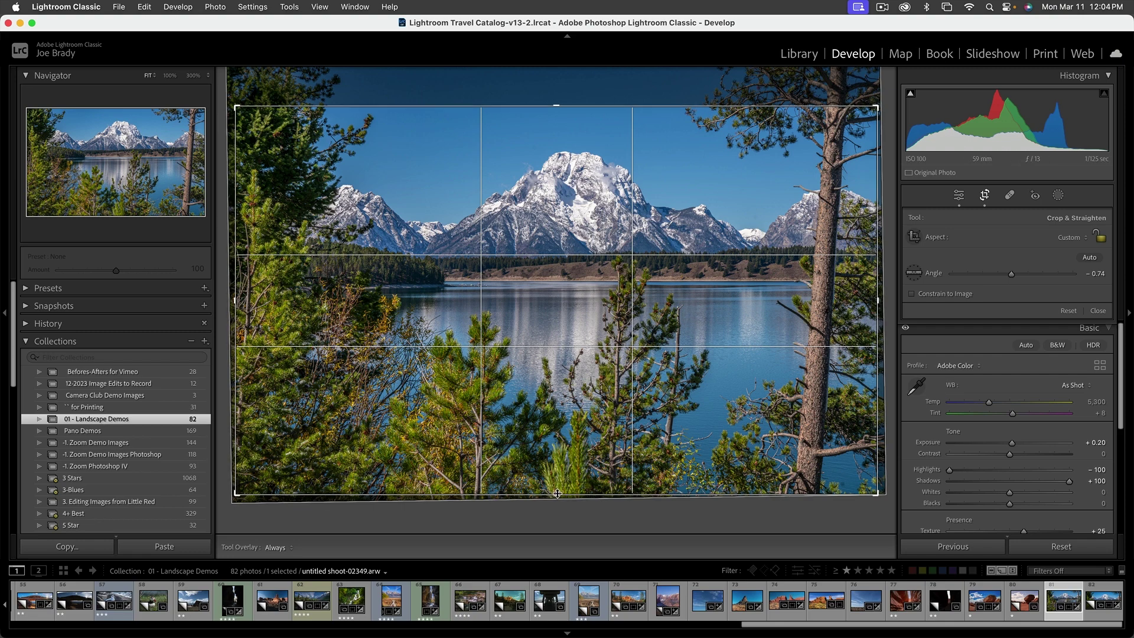
drag(557, 493, 555, 463)
drag(556, 387, 559, 394)
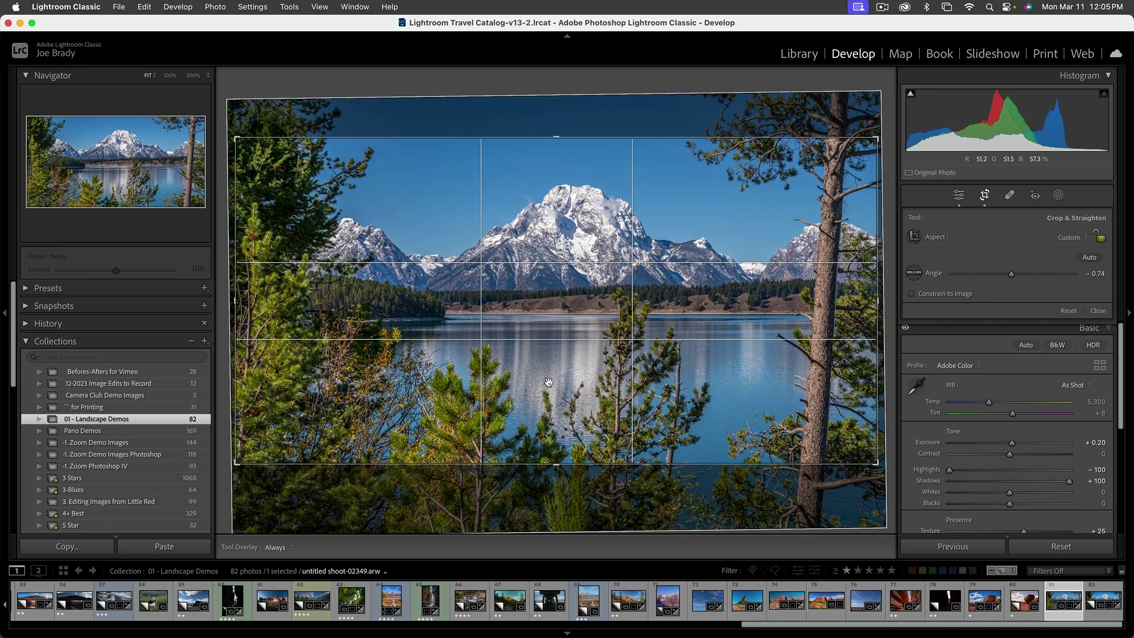
drag(874, 314, 868, 305)
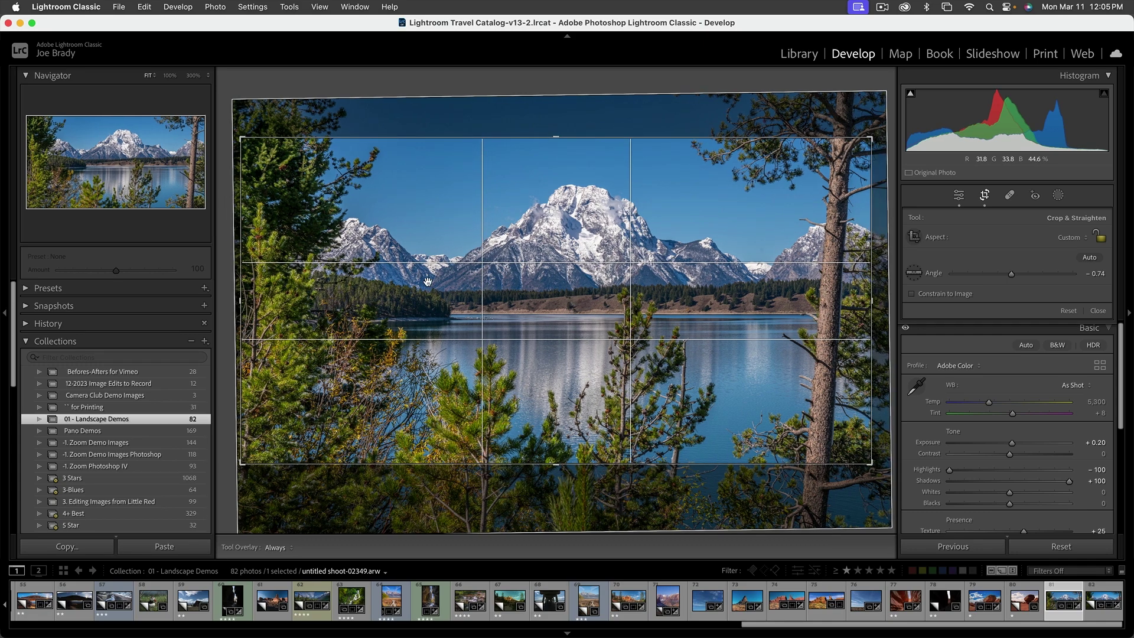
drag(246, 295, 241, 295)
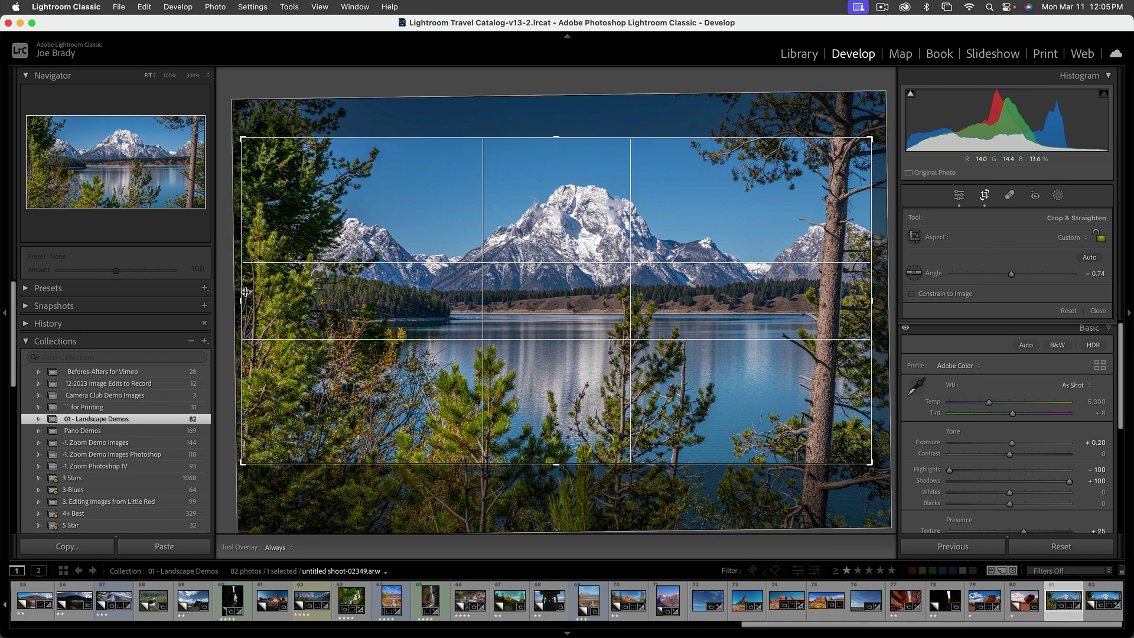
key(Return)
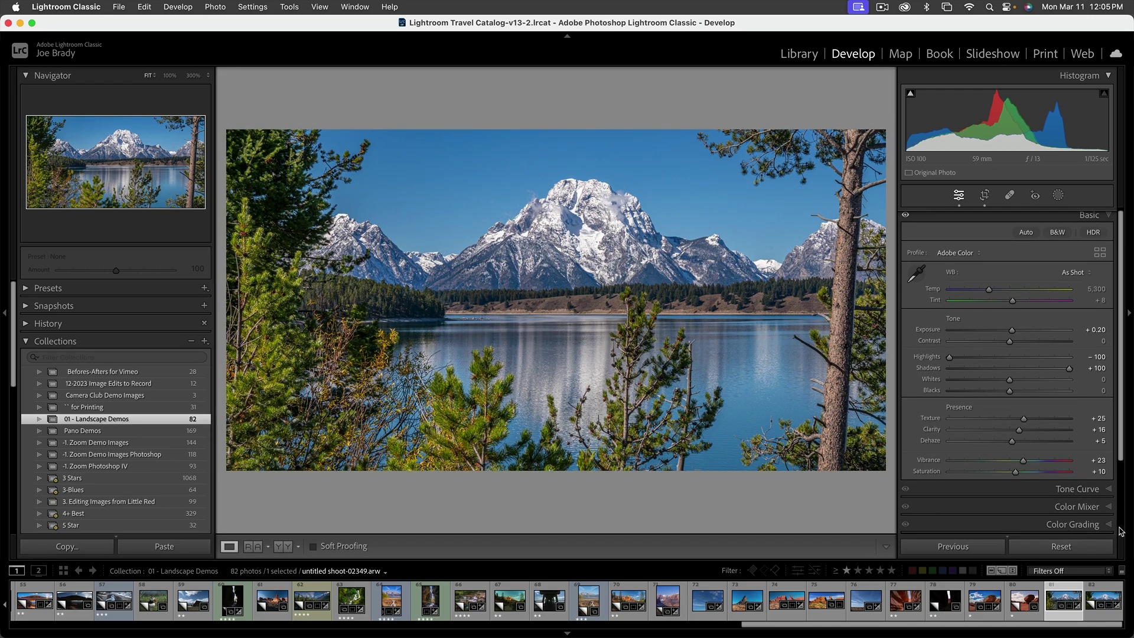
Set the Post-Crop Vignetting Amount to -13 in the Effects panel
scroll(1121, 527, down, 2)
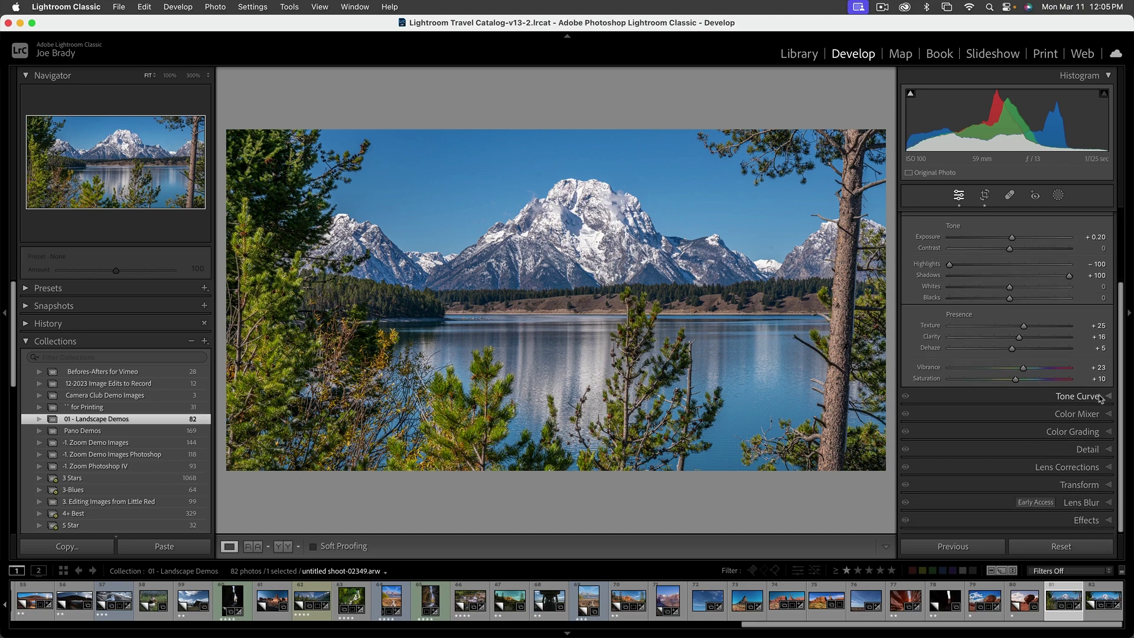
click(1089, 520)
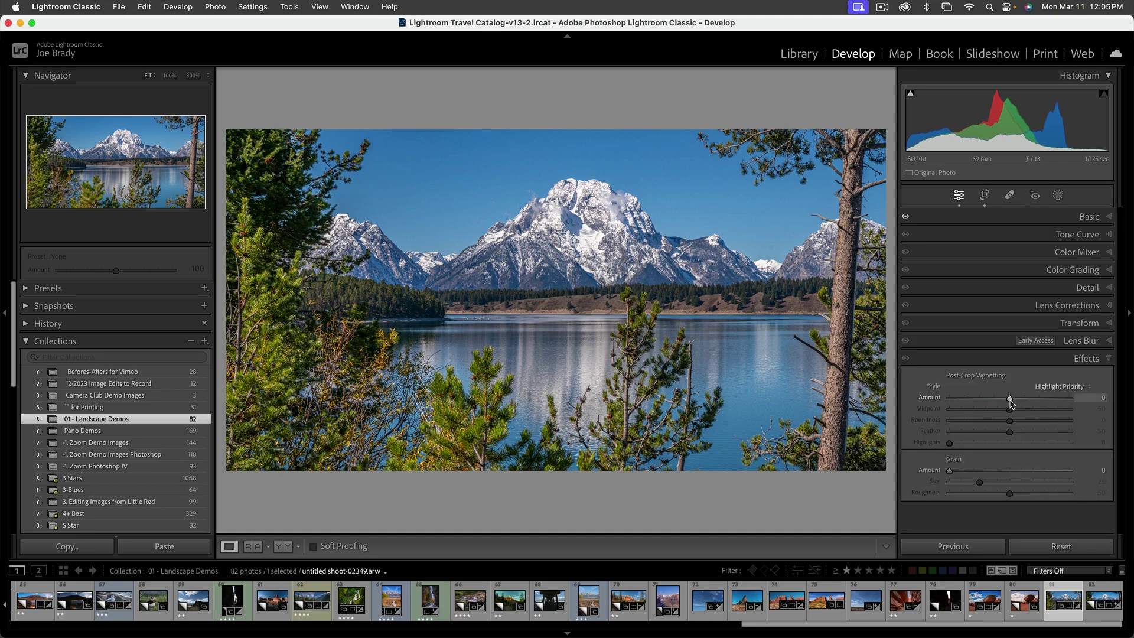
drag(1011, 403, 1003, 402)
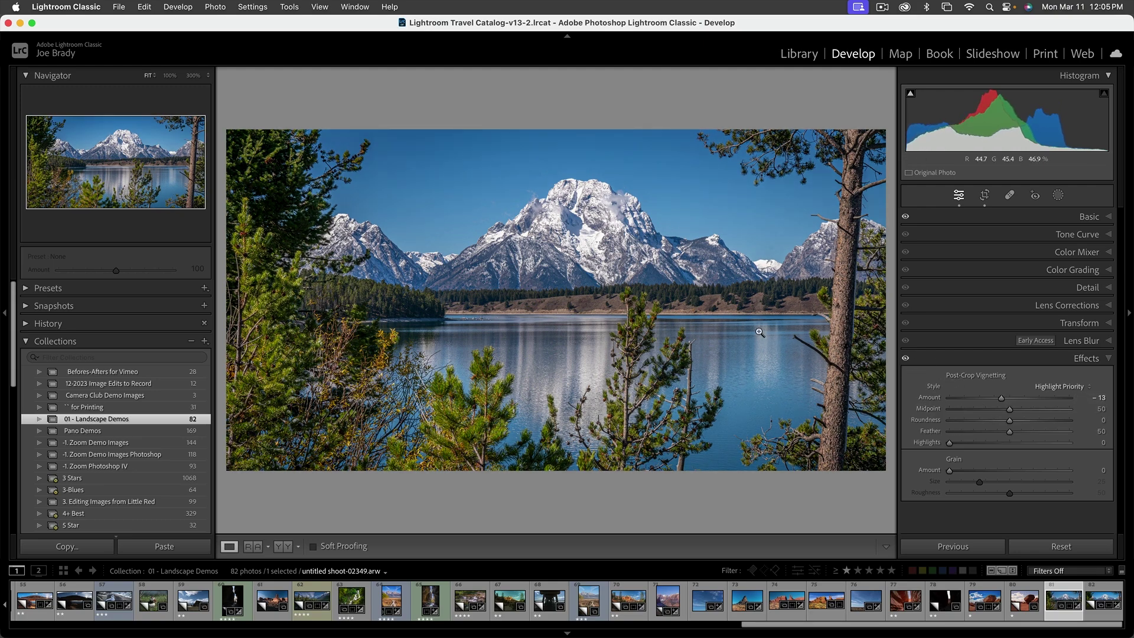
Toggle the vignette off and on to compare it, then return to the Basic panel
click(906, 358)
click(906, 358)
click(906, 358)
click(906, 358)
click(907, 359)
click(907, 360)
click(1085, 218)
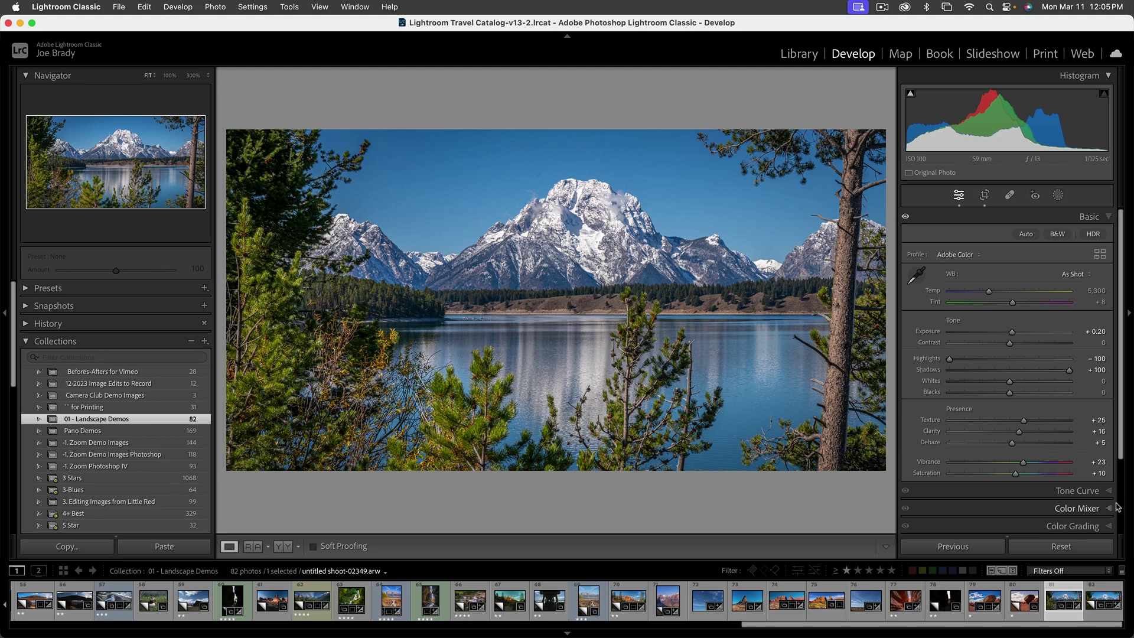
Sample the sky blue in Point Color and set Hue Shift to 7 and Sat. Shift to 6
scroll(1120, 507, down, 3)
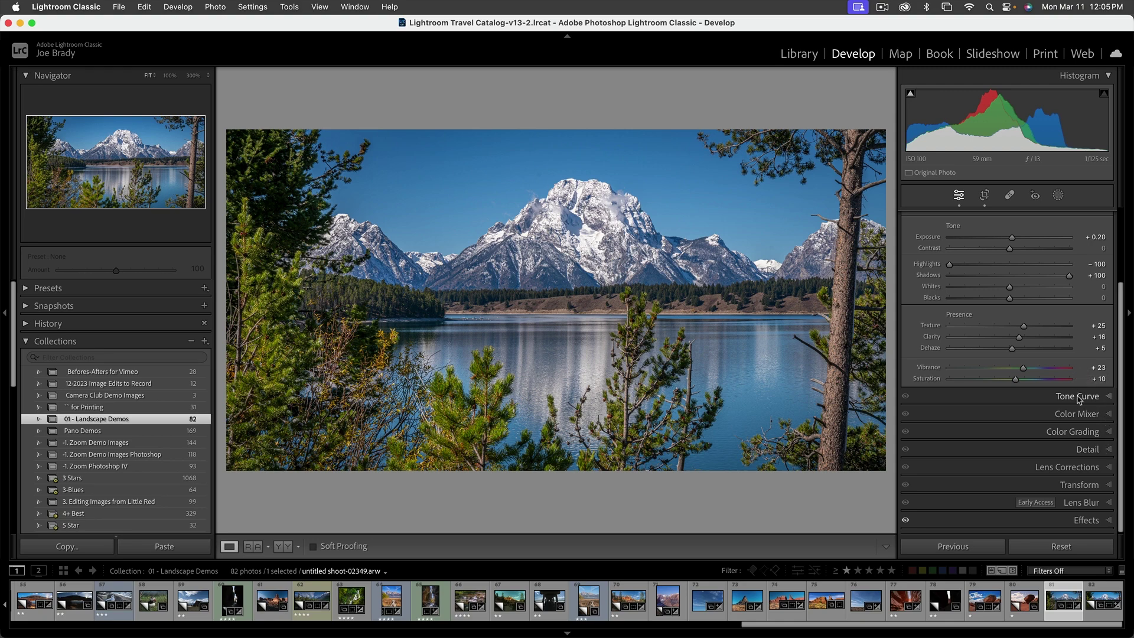
click(1081, 417)
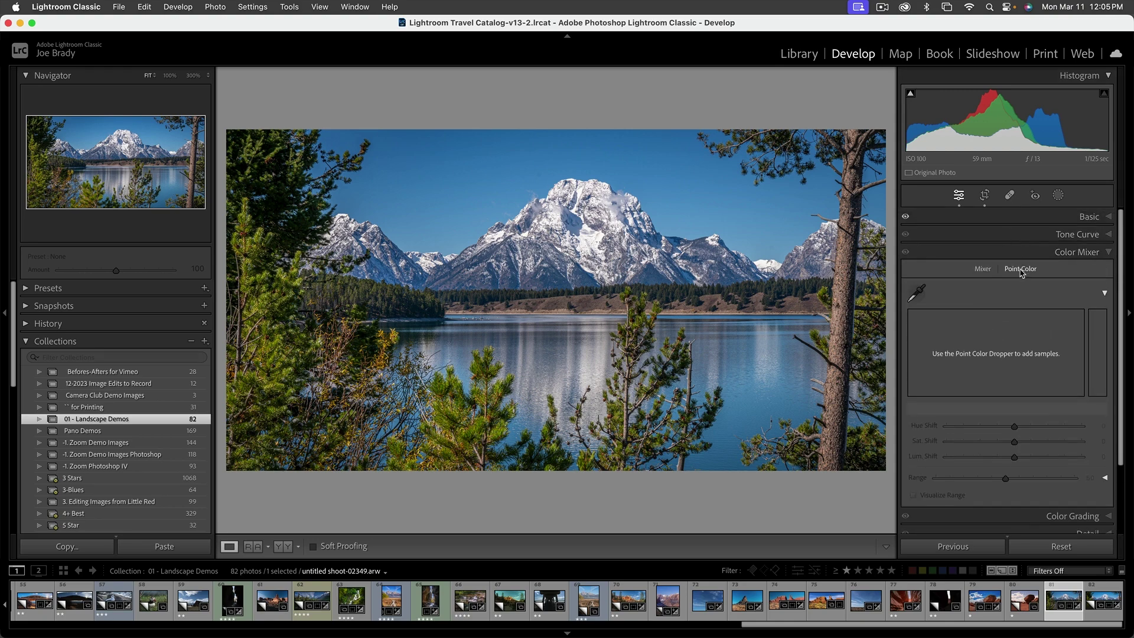
click(917, 293)
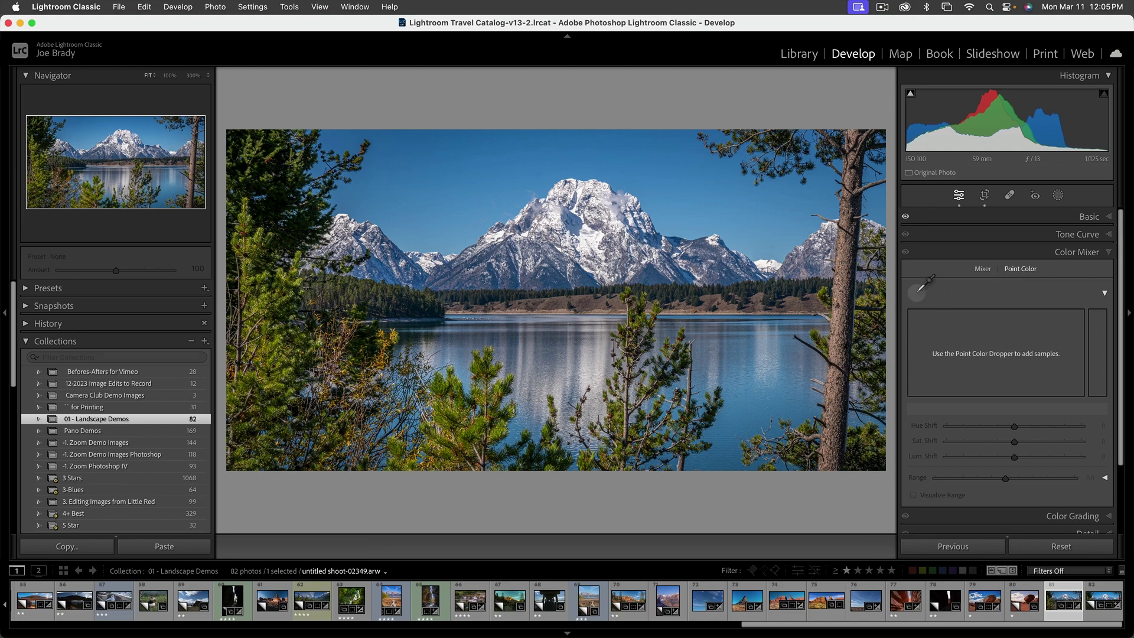
click(680, 173)
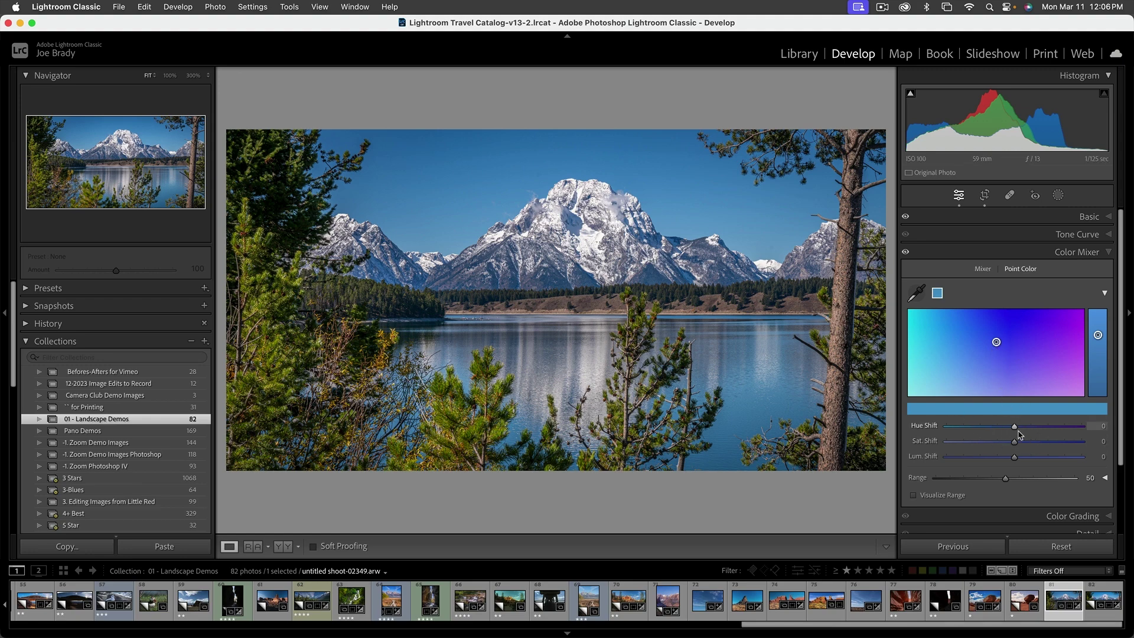
drag(1016, 430, 1018, 431)
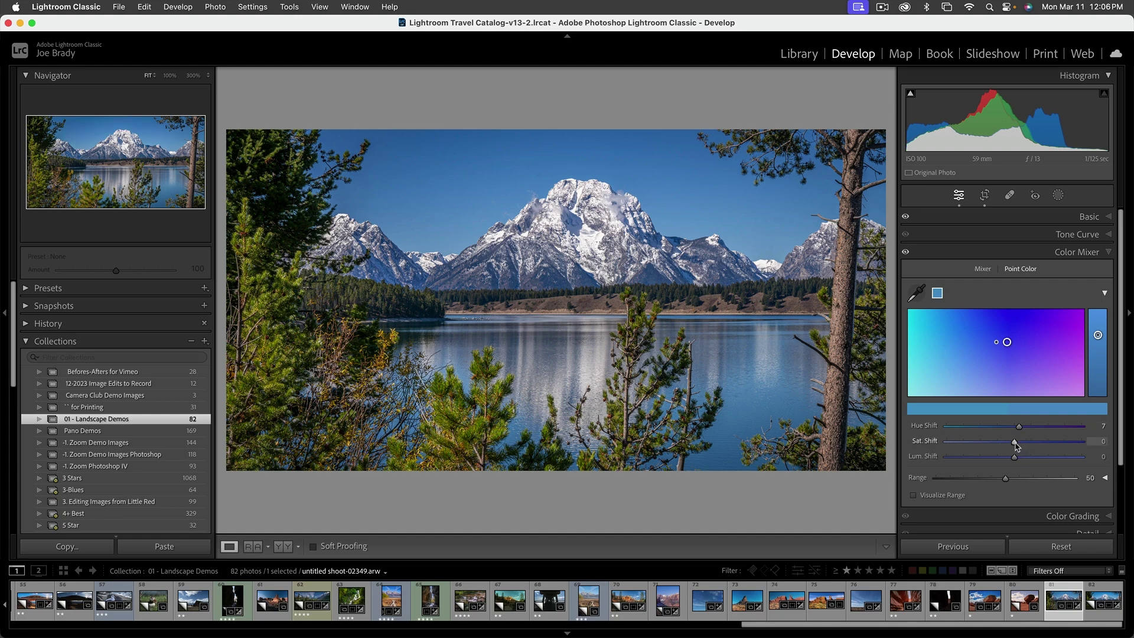
drag(1015, 444, 1020, 446)
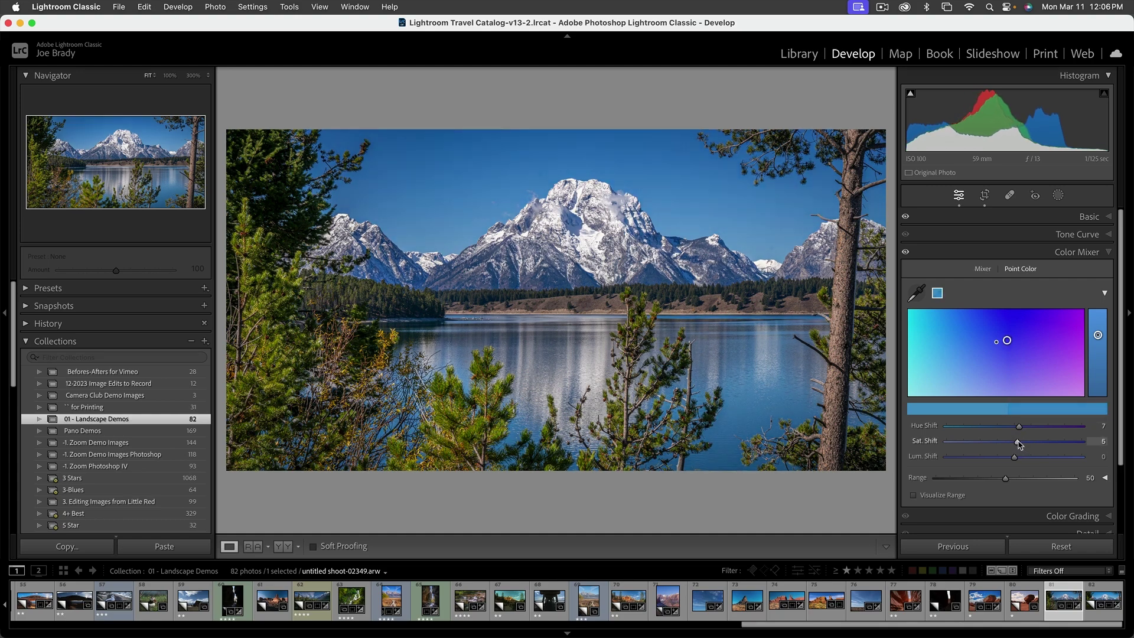